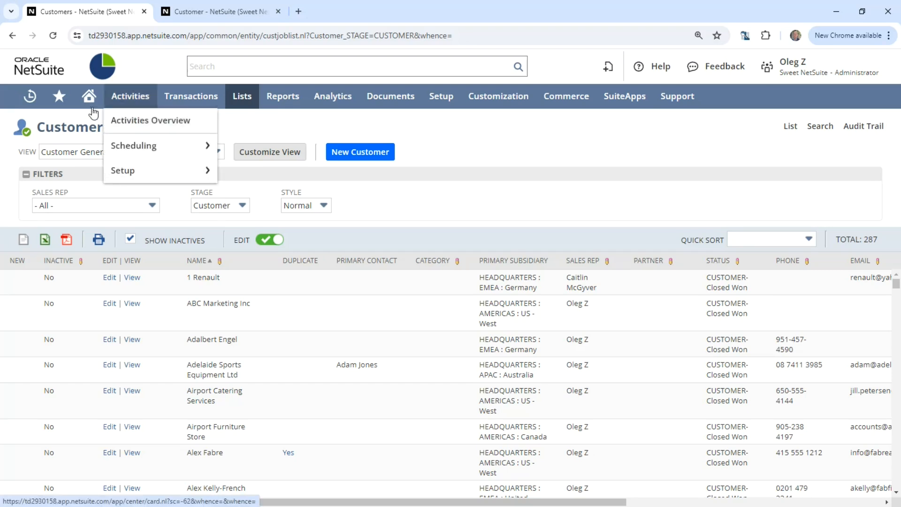
Enable the display of internal IDs in the general default preferences and save the preferences.
{"action": "mouse_move", "coordinate": [87, 101]}
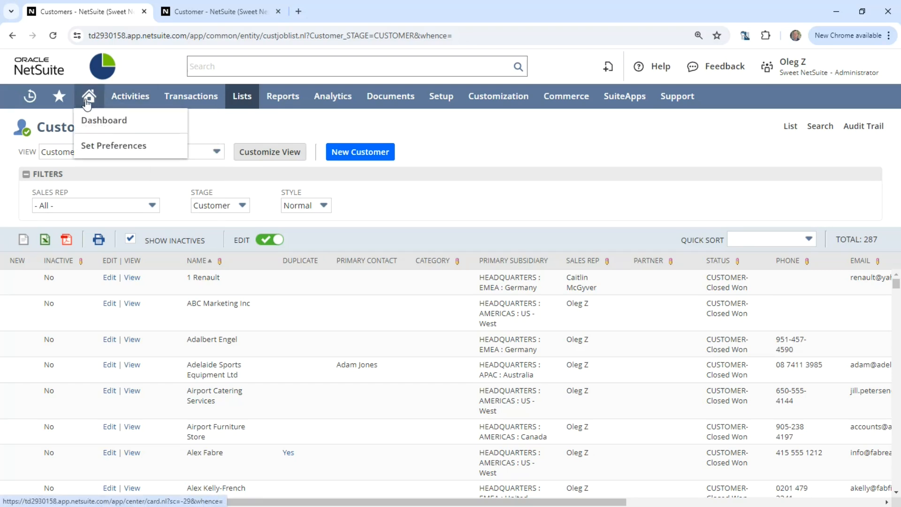
{"action": "left_click", "coordinate": [100, 152]}
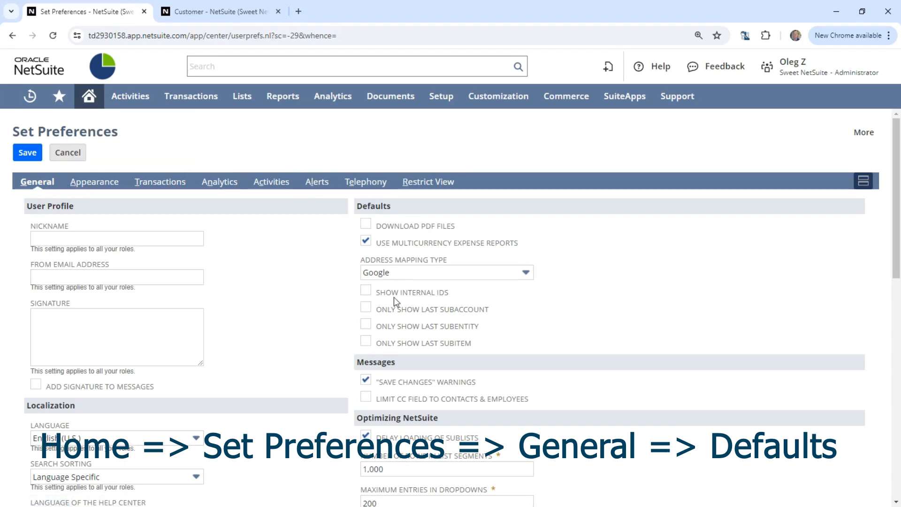
{"action": "left_click", "coordinate": [366, 292]}
{"action": "left_click", "coordinate": [22, 154]}
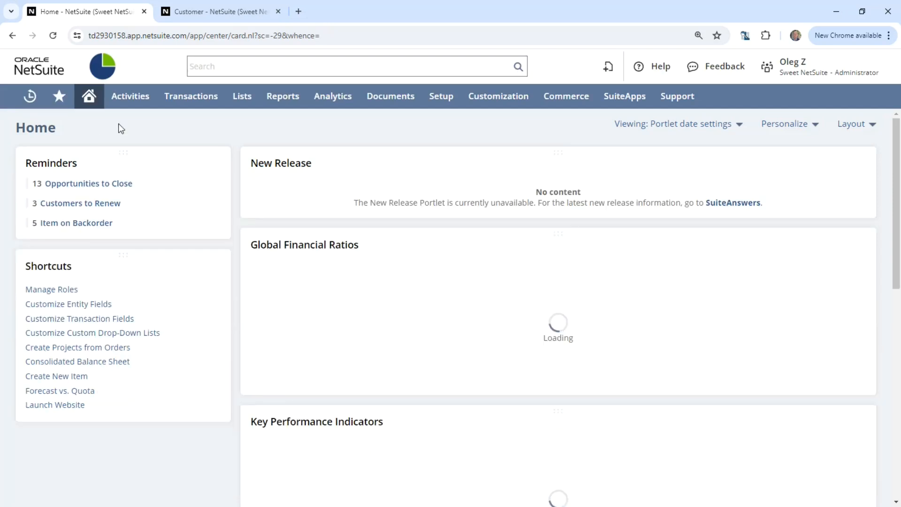
Open the list of all customers from the relationship records.
{"action": "mouse_move", "coordinate": [120, 103]}
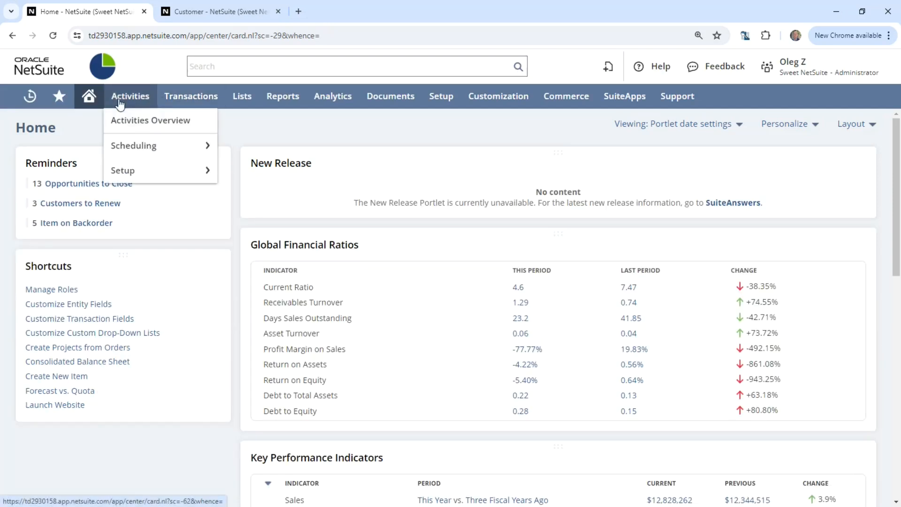
{"action": "mouse_move", "coordinate": [242, 99]}
{"action": "mouse_move", "coordinate": [266, 203]}
{"action": "mouse_move", "coordinate": [373, 209]}
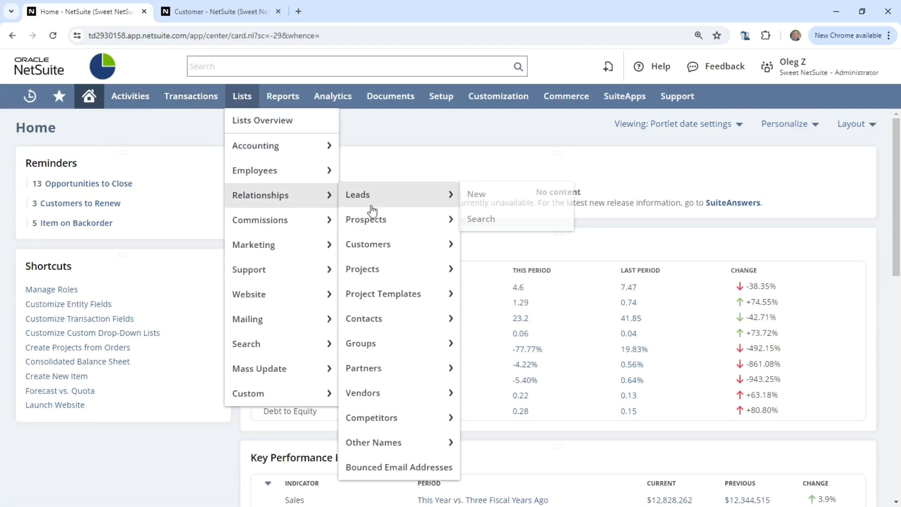
{"action": "left_click", "coordinate": [368, 244]}
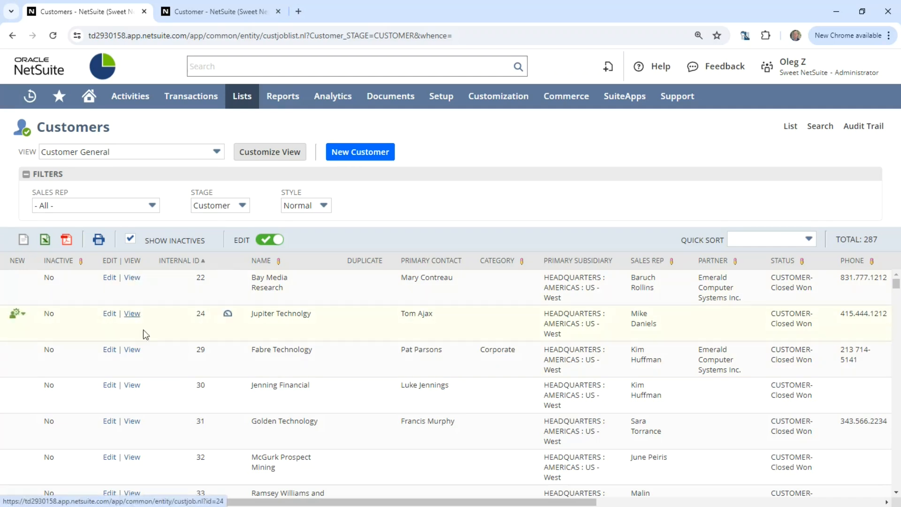
Open the Bay Media Research customer record for viewing in a new browser tab and switch to it.
{"action": "right_click", "coordinate": [132, 281]}
{"action": "left_click", "coordinate": [159, 286]}
{"action": "left_click", "coordinate": [212, 12]}
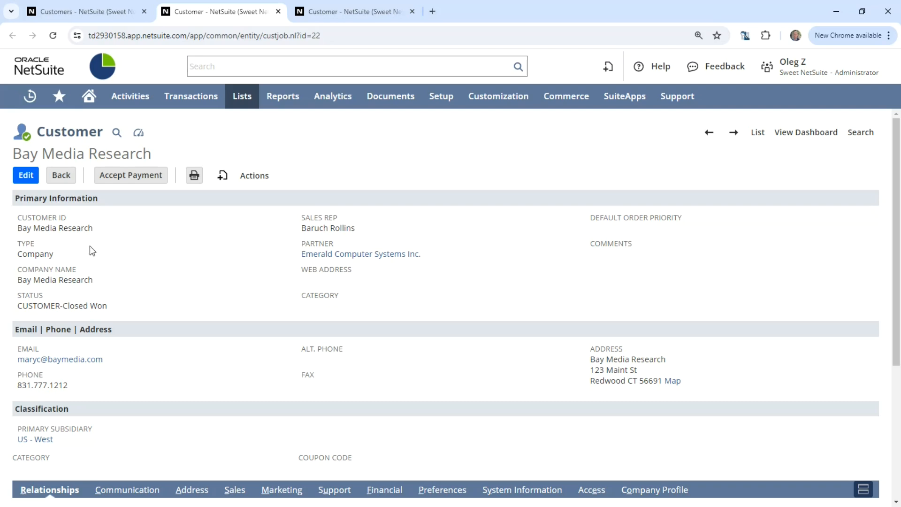
Try renaming the company as Bay Media Research2 in the customer record, without saving the edit.
{"action": "left_click", "coordinate": [26, 176]}
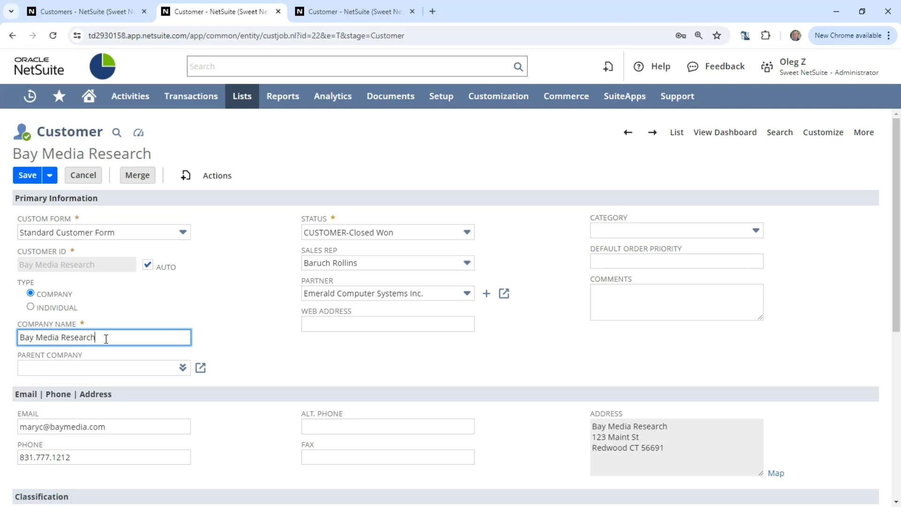
{"action": "type", "text": "2"}
{"action": "left_click", "coordinate": [237, 315]}
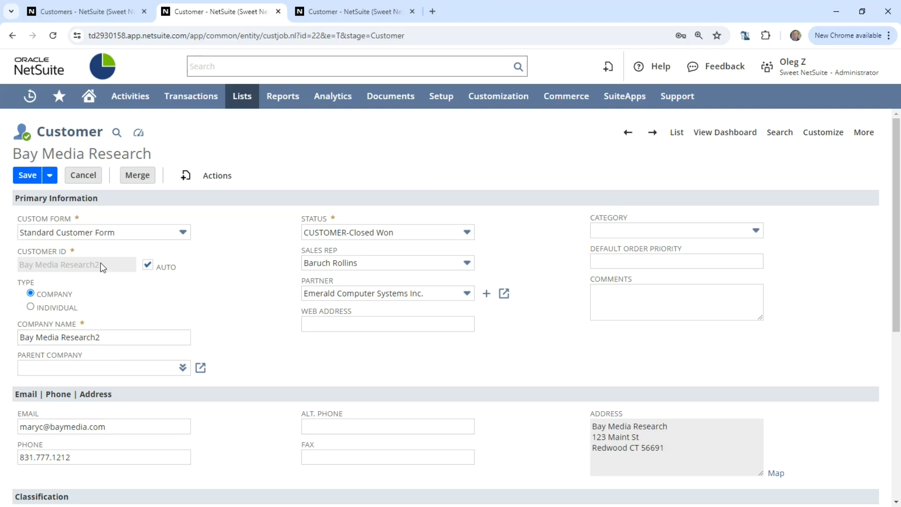
{"action": "left_click", "coordinate": [105, 338]}
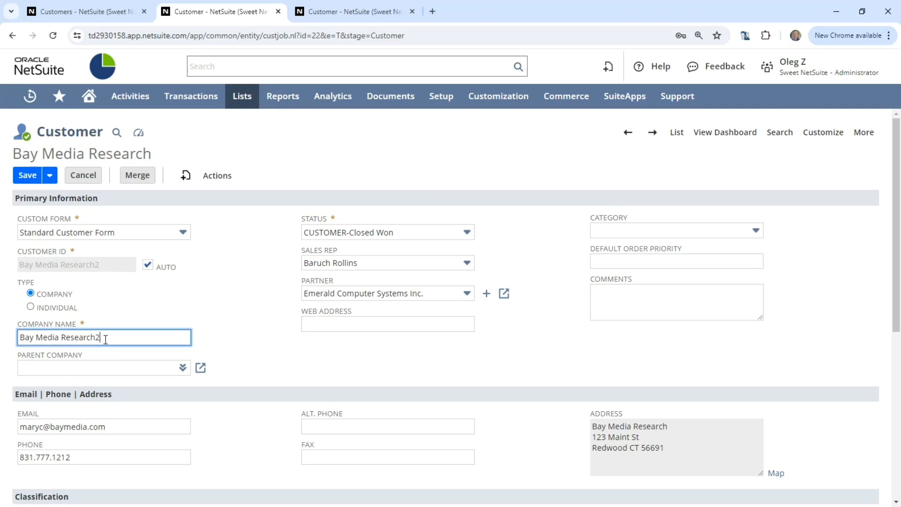
{"action": "key", "text": "BackSpace"}
{"action": "left_click", "coordinate": [83, 175]}
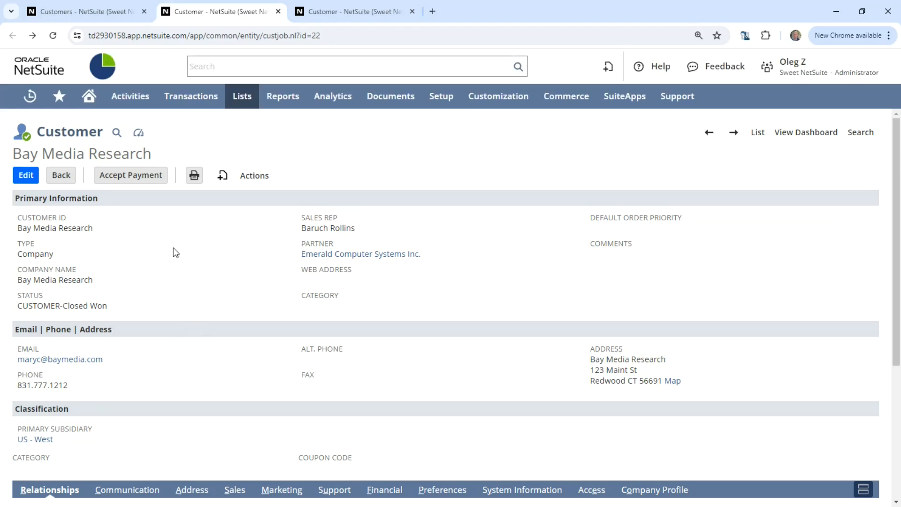
Examine the customer record's web address, highlighting the internal ID at its end.
{"action": "left_click_drag", "start_coordinate": [334, 35], "coordinate": [78, 34]}
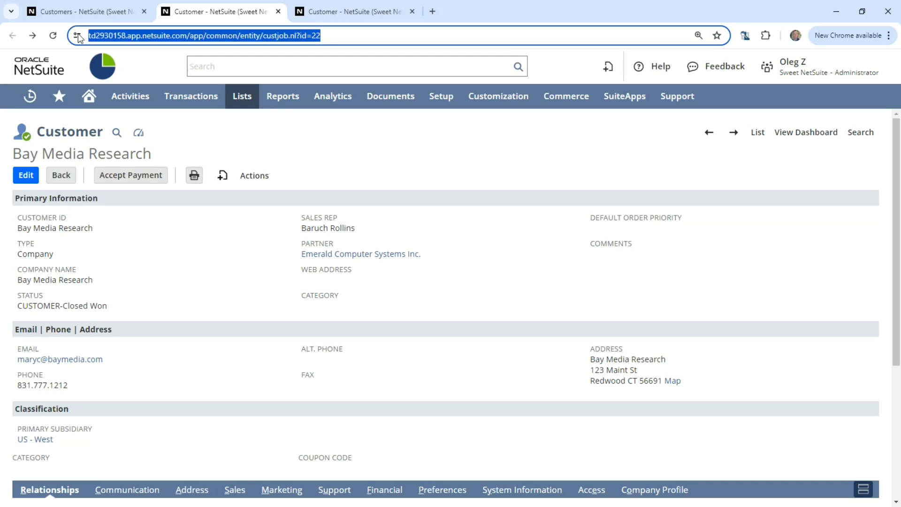
{"action": "left_click", "coordinate": [334, 33]}
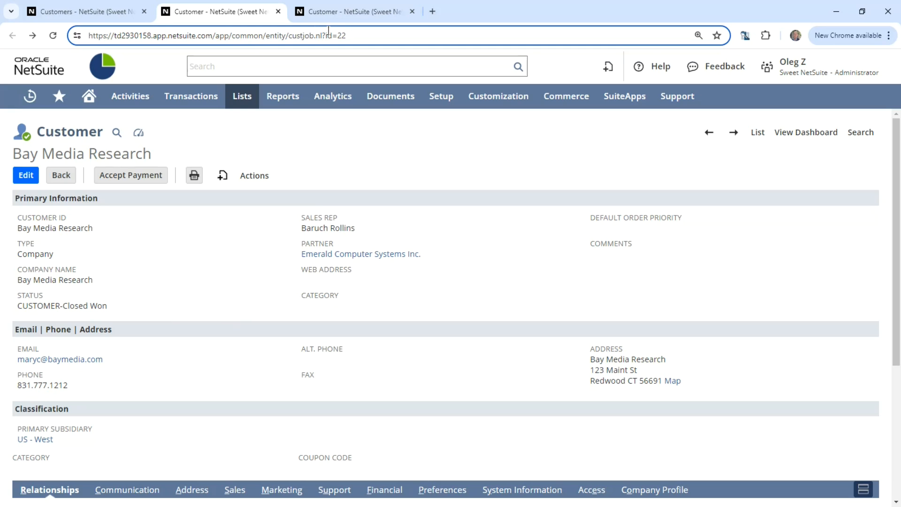
{"action": "left_click_drag", "start_coordinate": [361, 35], "coordinate": [338, 35]}
Switch to the Excel tracker workbook and examine the row numbers in B5:B14 of the Ideas Series sheet.
{"action": "key", "text": "alt+Tab"}
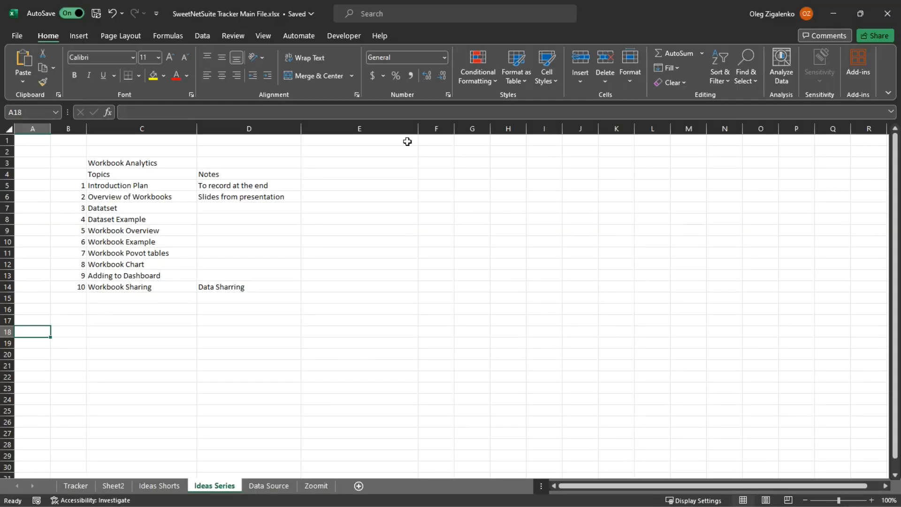
{"action": "left_click", "coordinate": [73, 173]}
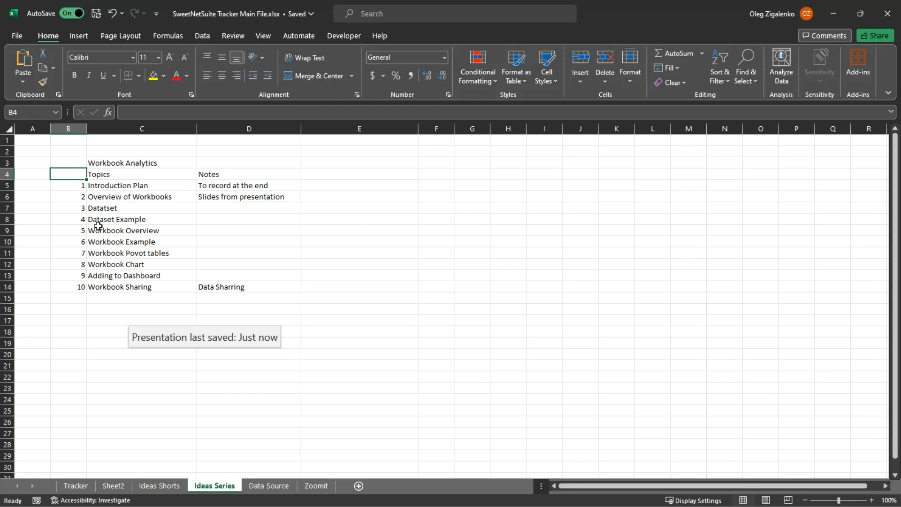
{"action": "left_click_drag", "start_coordinate": [79, 189], "coordinate": [80, 288]}
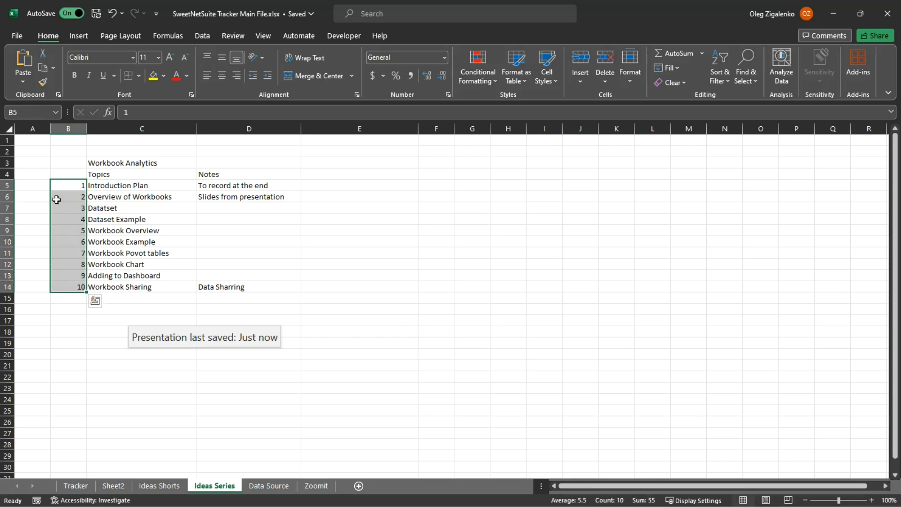
{"action": "left_click", "coordinate": [70, 218]}
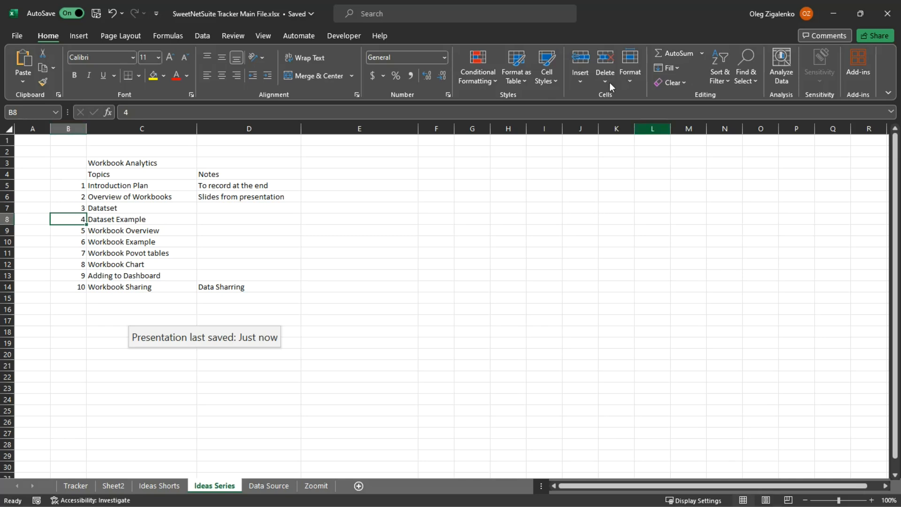
{"action": "left_click", "coordinate": [826, 14]}
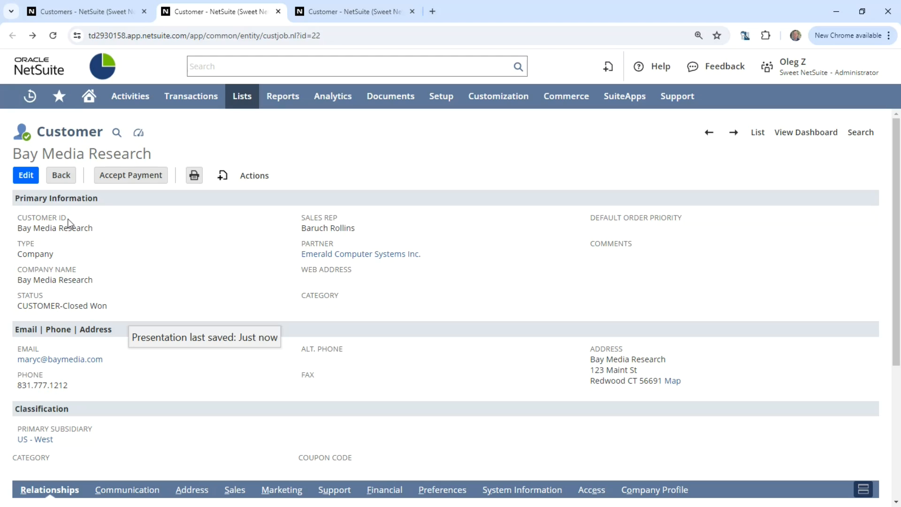
Look up the Sales Rep field's ID in its field help and highlight it.
{"action": "left_click", "coordinate": [329, 218]}
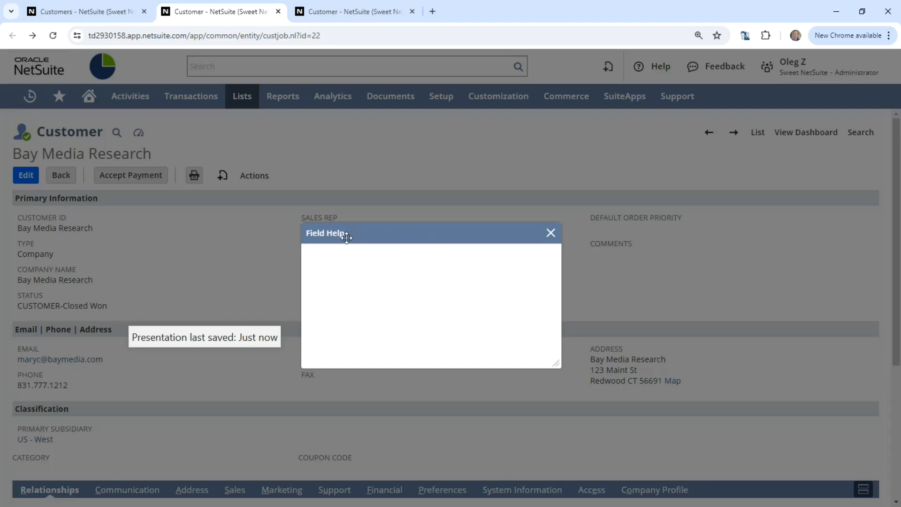
{"action": "left_click_drag", "start_coordinate": [505, 264], "coordinate": [538, 268]}
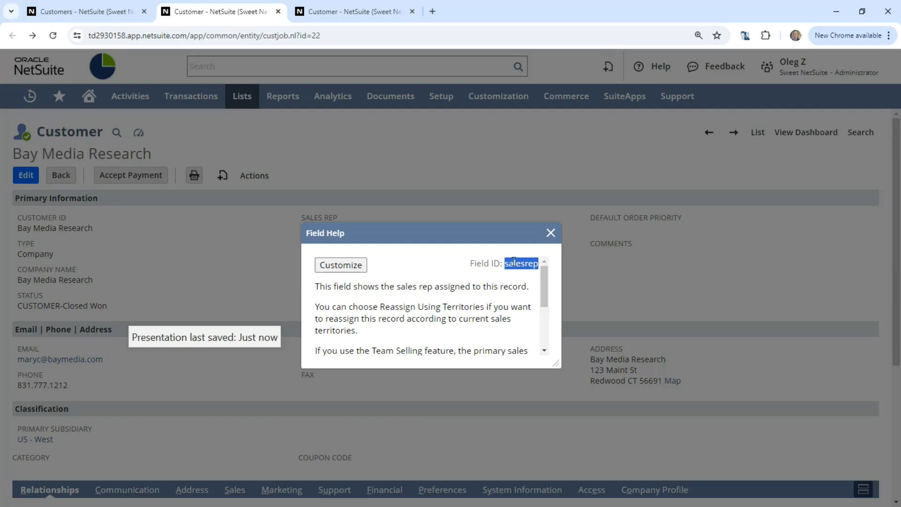
{"action": "left_click", "coordinate": [551, 233]}
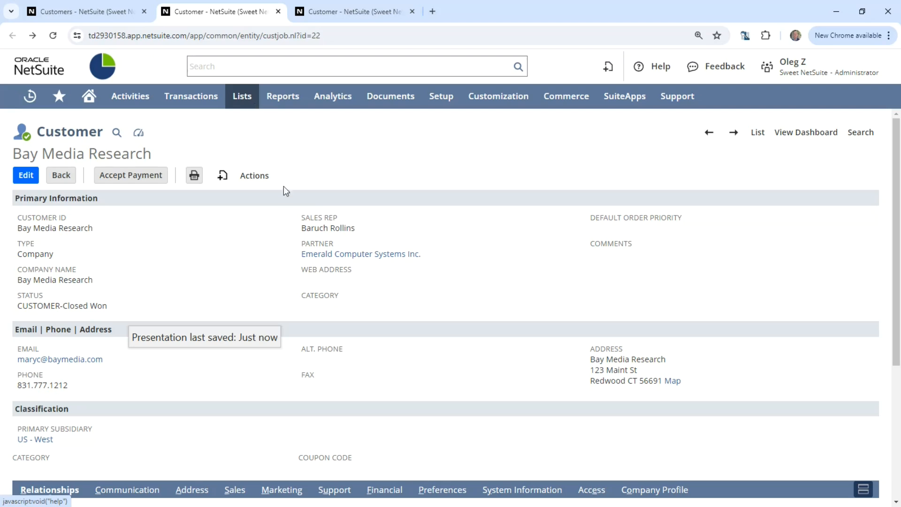
Open the list of all saved searches and look over their internal IDs and script IDs.
{"action": "mouse_move", "coordinate": [232, 107]}
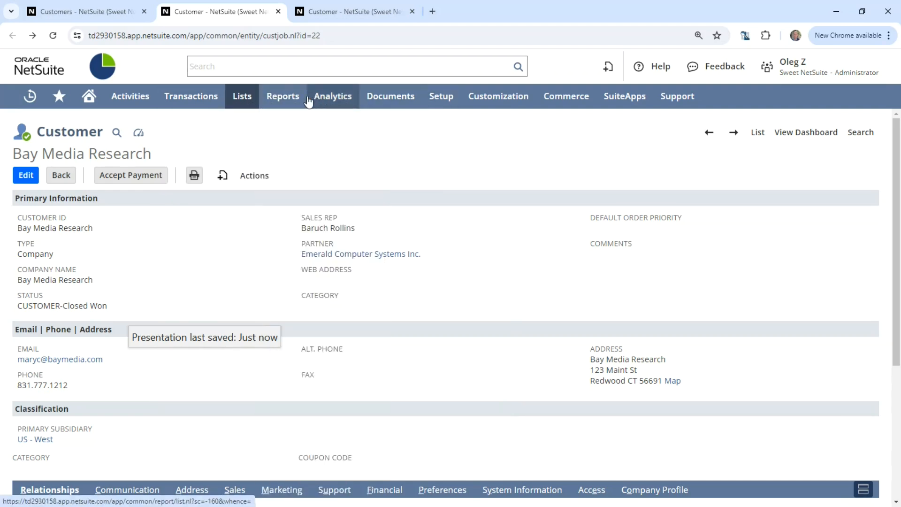
{"action": "mouse_move", "coordinate": [287, 100]}
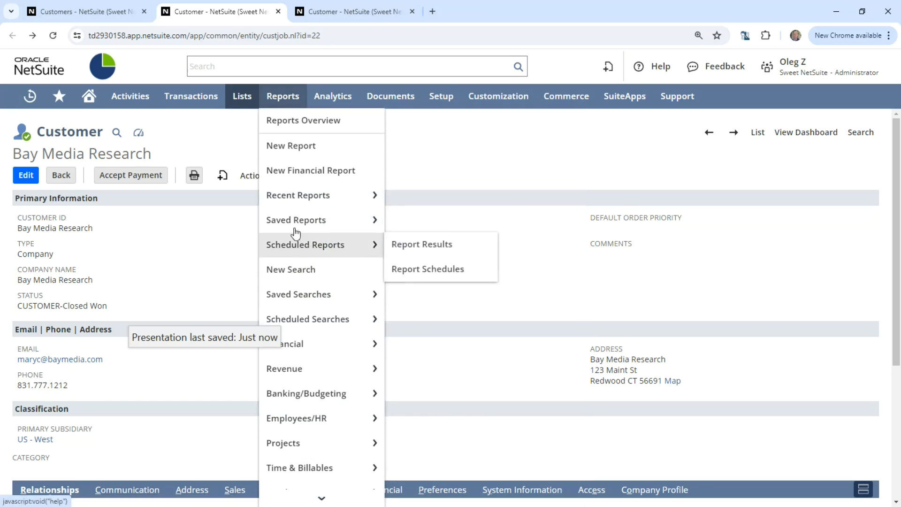
{"action": "mouse_move", "coordinate": [295, 230]}
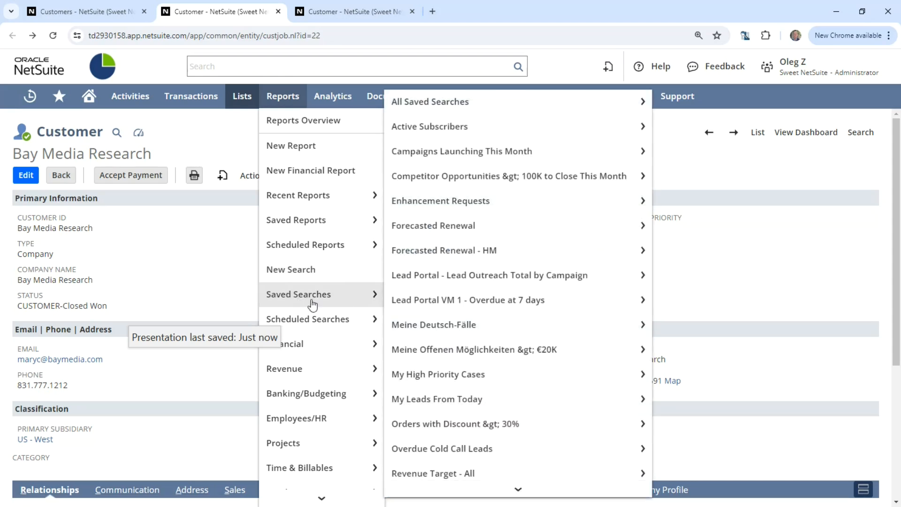
{"action": "left_click", "coordinate": [406, 155]}
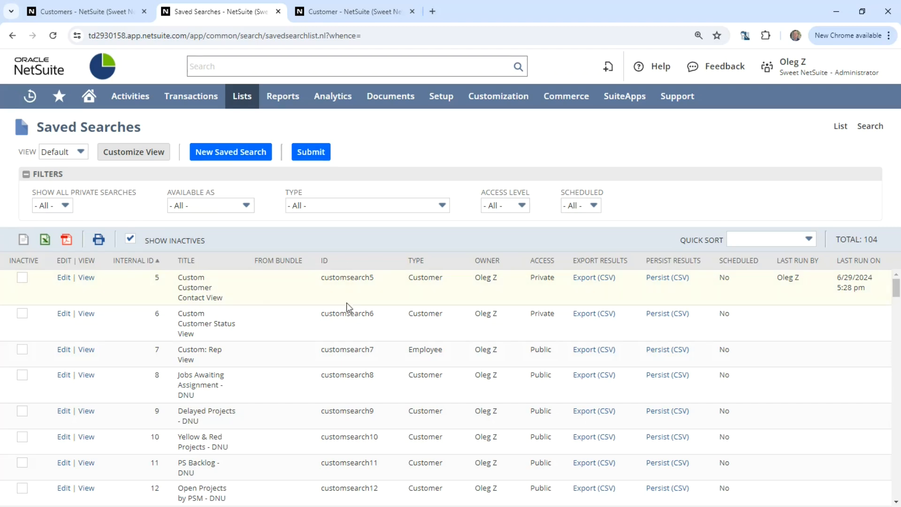
{"action": "scroll", "coordinate": [361, 329], "scroll_direction": "down", "scroll_amount": 5}
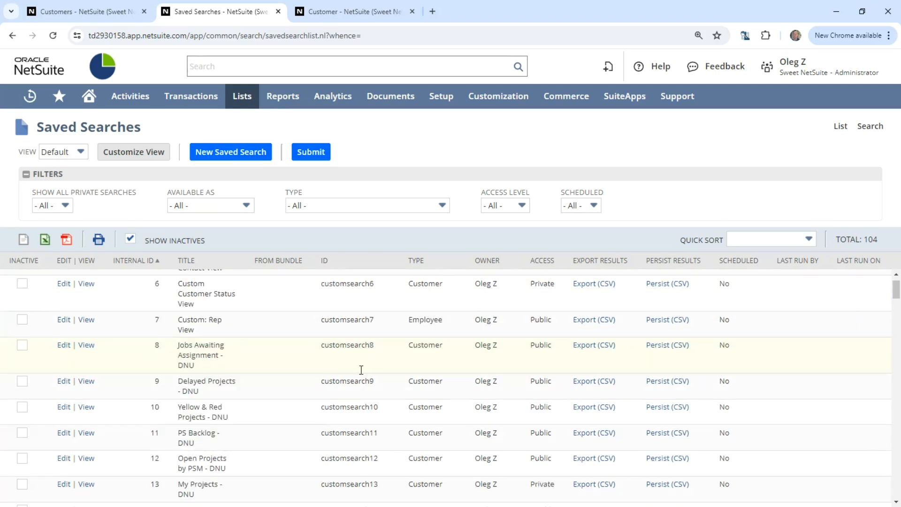
{"action": "scroll", "coordinate": [357, 384], "scroll_direction": "up", "scroll_amount": 5}
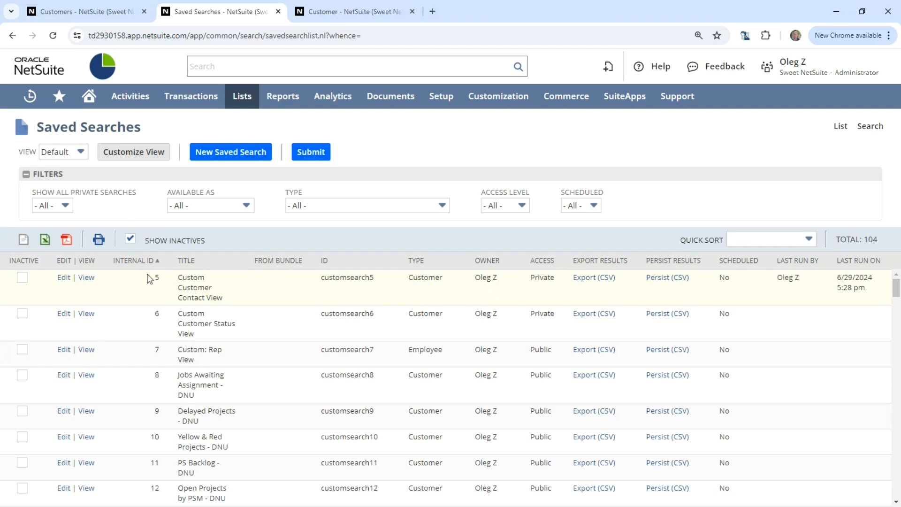
View the results of the Custom Customer Contact View search and open the search for editing.
{"action": "left_click", "coordinate": [93, 277]}
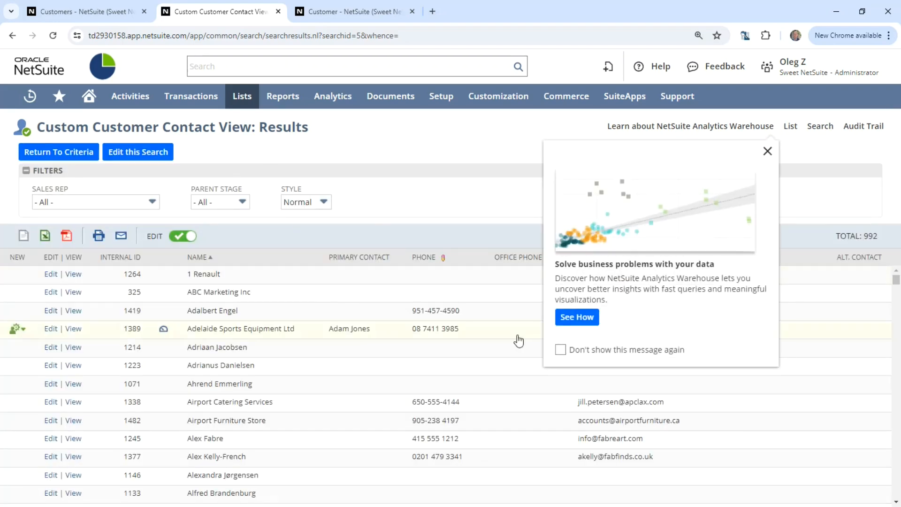
{"action": "left_click", "coordinate": [767, 150]}
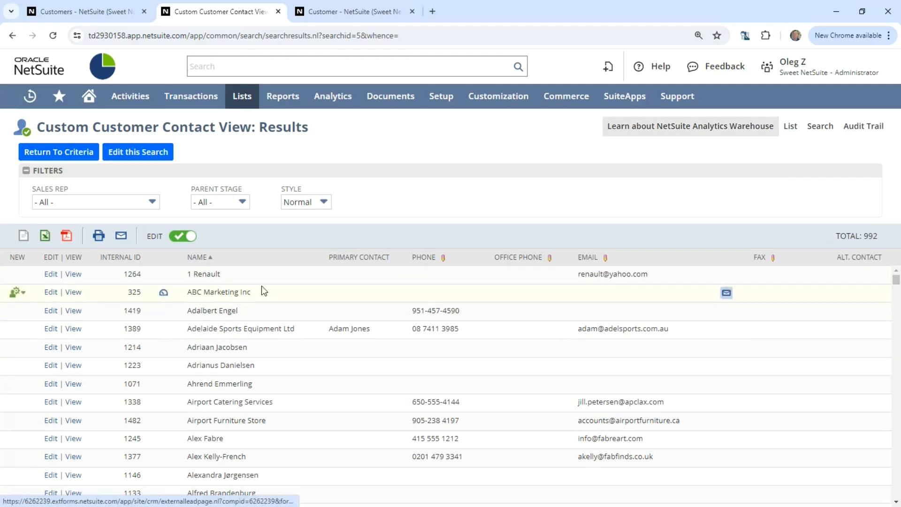
{"action": "left_click", "coordinate": [134, 153]}
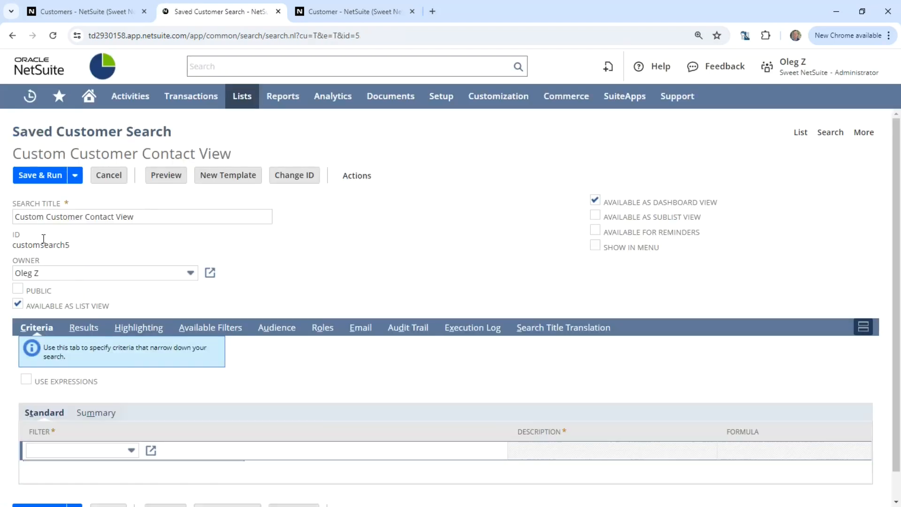
Highlight the saved search's customsearch5 ID to examine it, and leave the search definition without saving.
{"action": "left_click", "coordinate": [76, 246]}
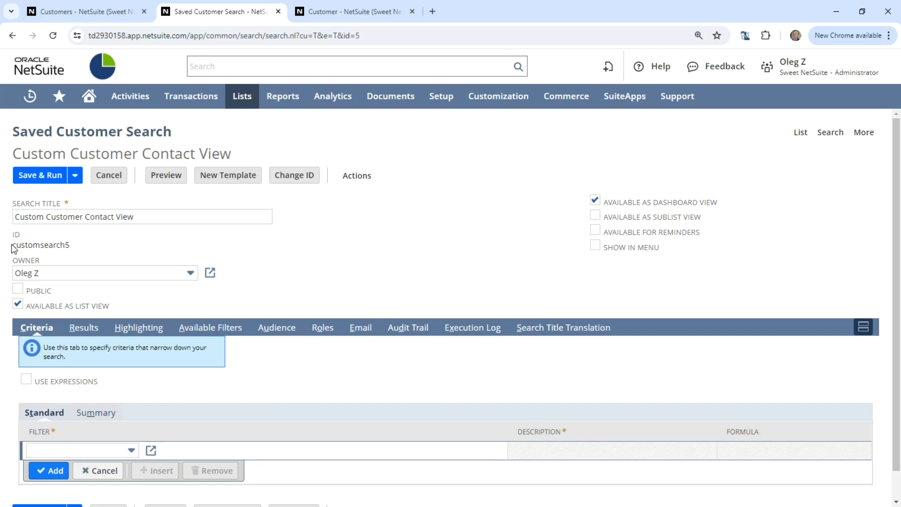
{"action": "left_click_drag", "start_coordinate": [71, 245], "coordinate": [15, 246]}
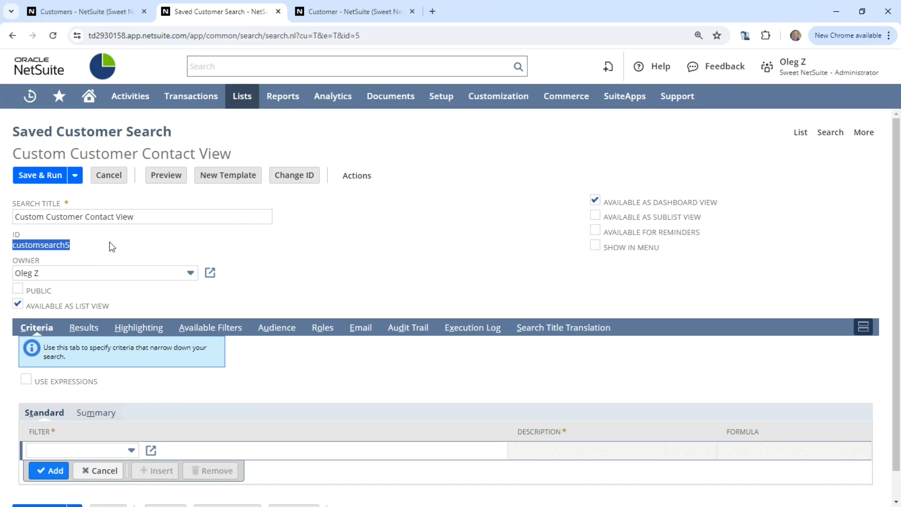
{"action": "left_click", "coordinate": [70, 244]}
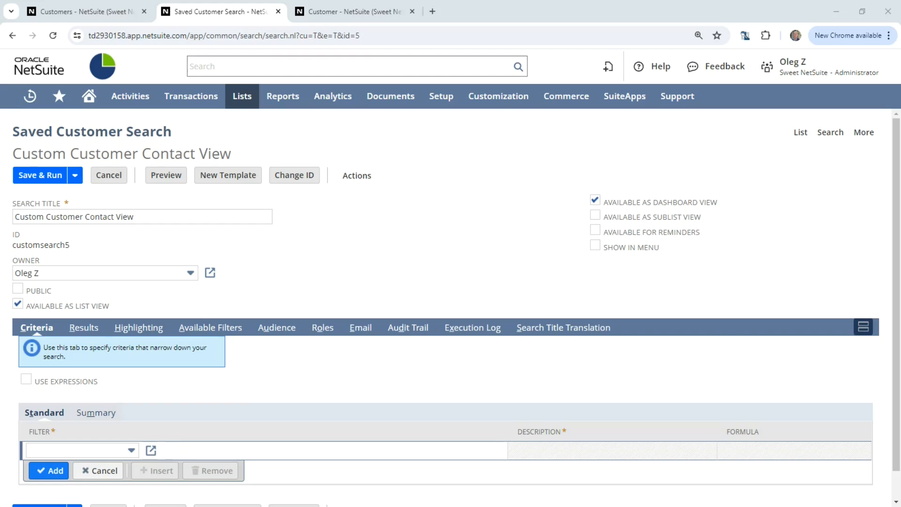
{"action": "left_click_drag", "start_coordinate": [60, 245], "coordinate": [16, 245]}
{"action": "left_click", "coordinate": [66, 244]}
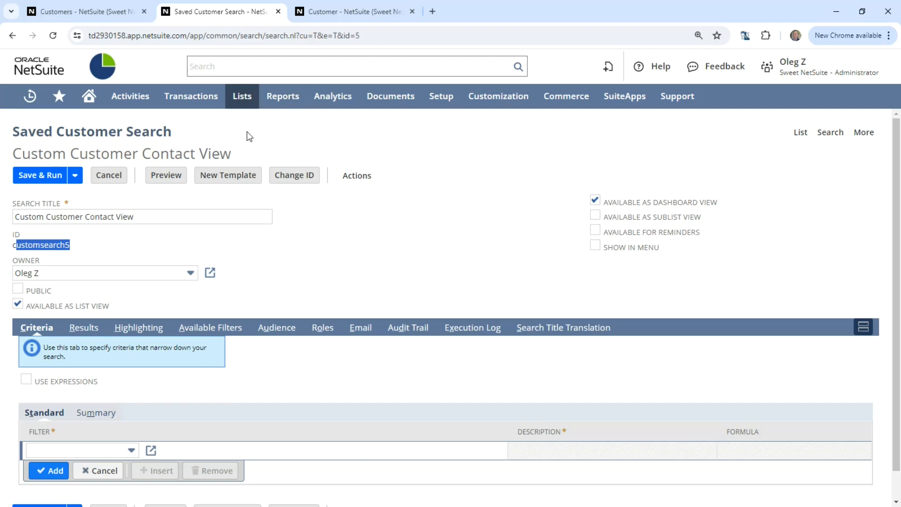
{"action": "left_click", "coordinate": [106, 177]}
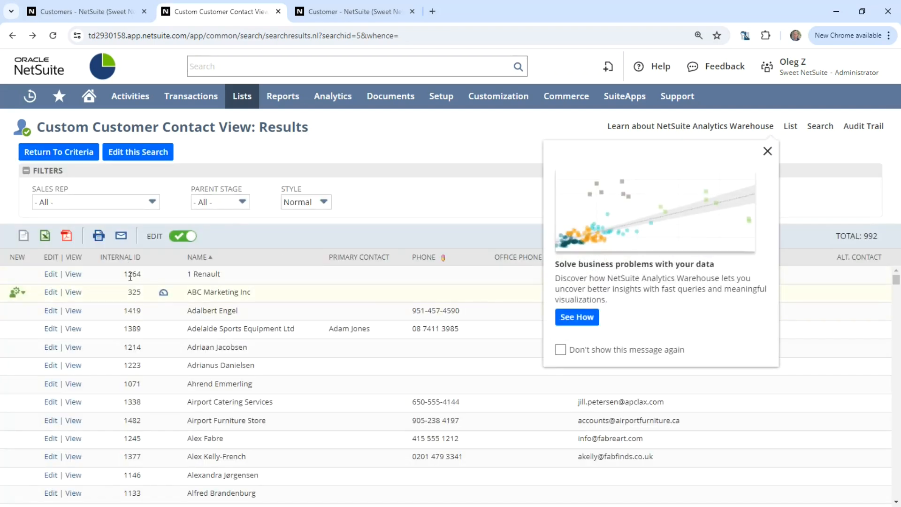
Dismiss the analytics promotion and, in the open customer record's page address, replace the id value with 22 to load that record.
{"action": "left_click", "coordinate": [767, 151]}
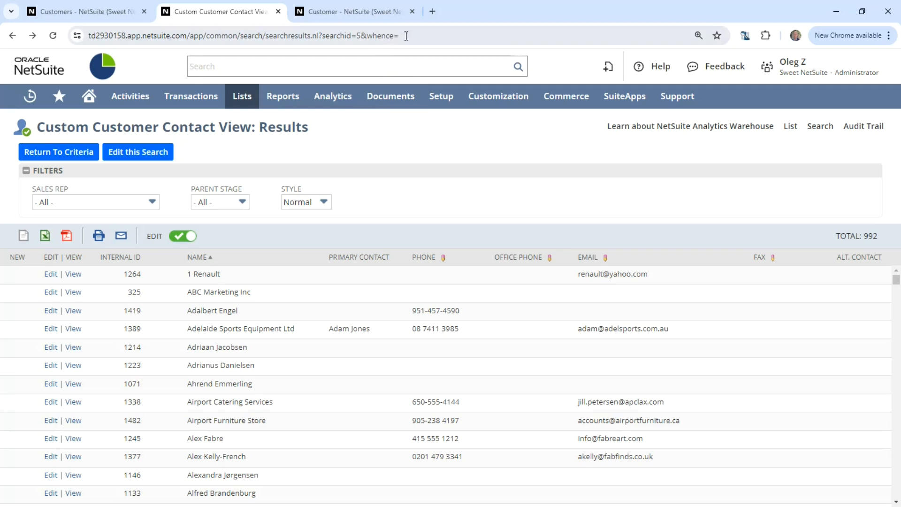
{"action": "left_click", "coordinate": [351, 13]}
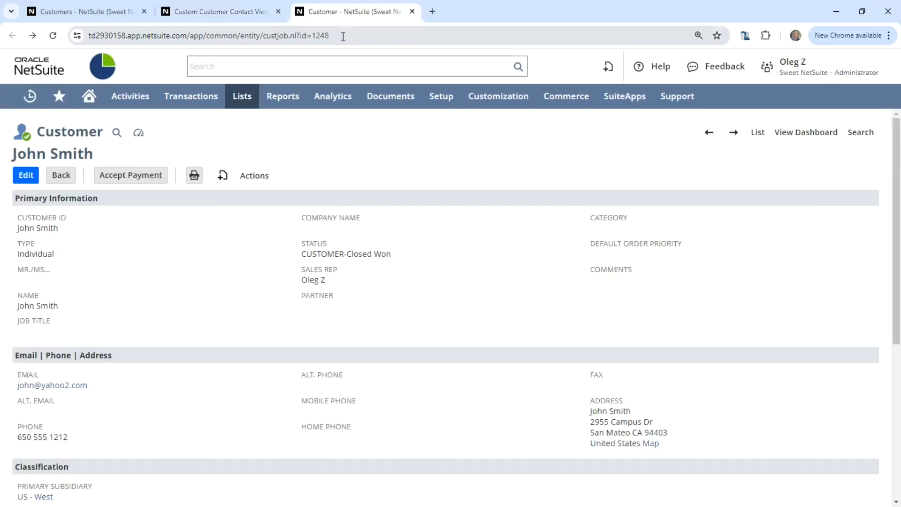
{"action": "left_click_drag", "start_coordinate": [343, 35], "coordinate": [311, 36]}
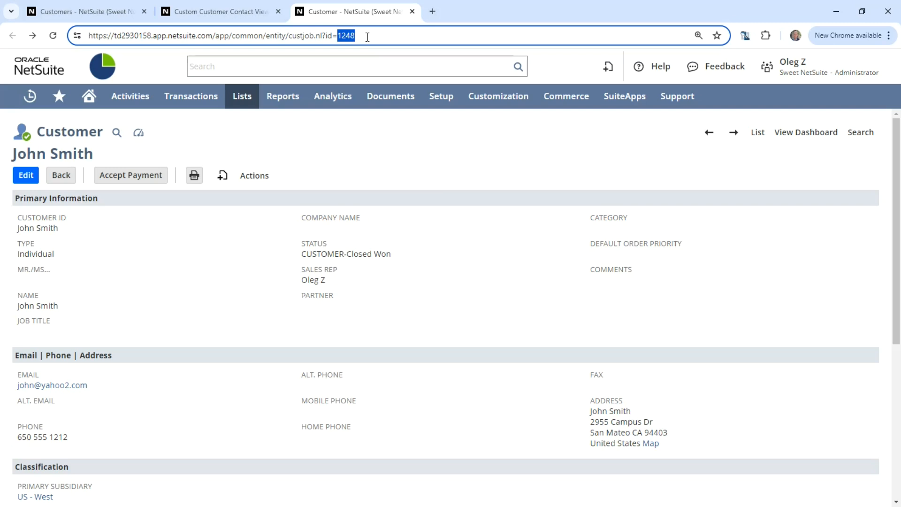
{"action": "type", "text": "22"}
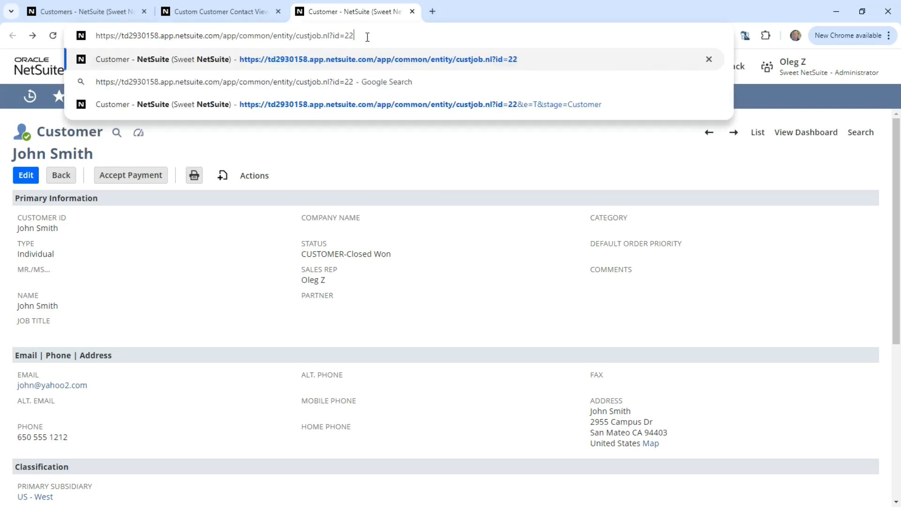
{"action": "key", "text": "Return"}
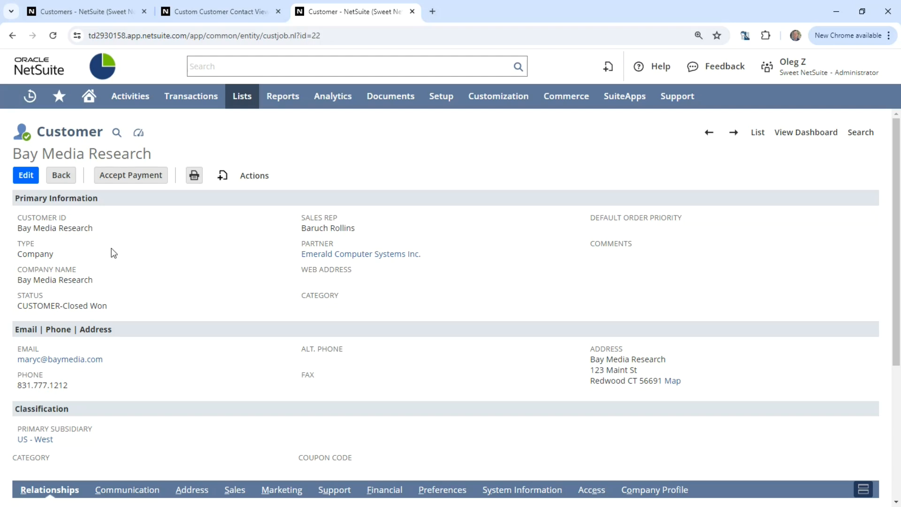
Examine the Sales Rep field's ID in its field help on this customer record, highlighting it each time, and close the help.
{"action": "left_click", "coordinate": [315, 219]}
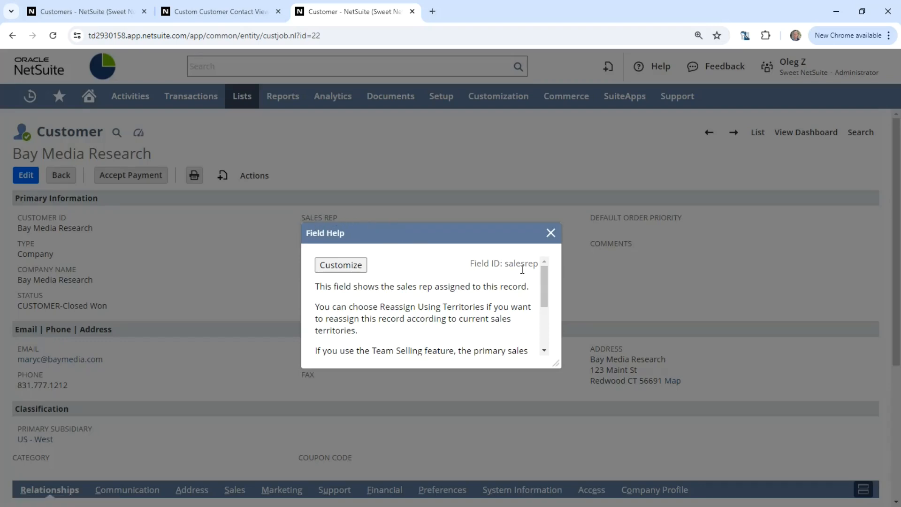
{"action": "left_click_drag", "start_coordinate": [505, 264], "coordinate": [540, 264]}
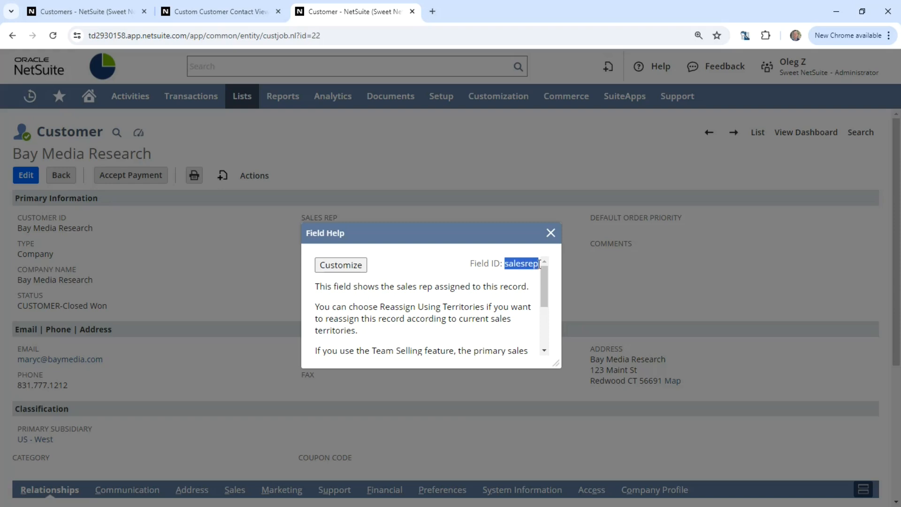
{"action": "left_click", "coordinate": [550, 232]}
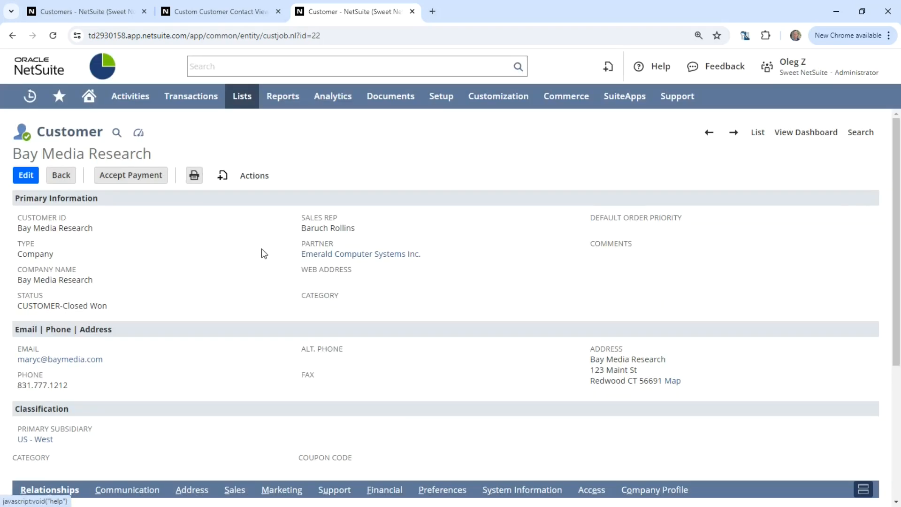
{"action": "left_click", "coordinate": [315, 219]}
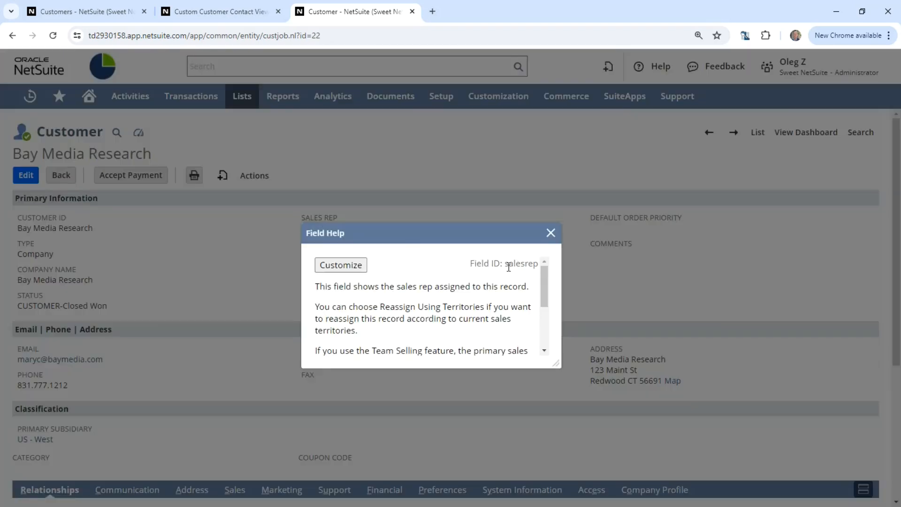
{"action": "left_click_drag", "start_coordinate": [505, 264], "coordinate": [539, 265]}
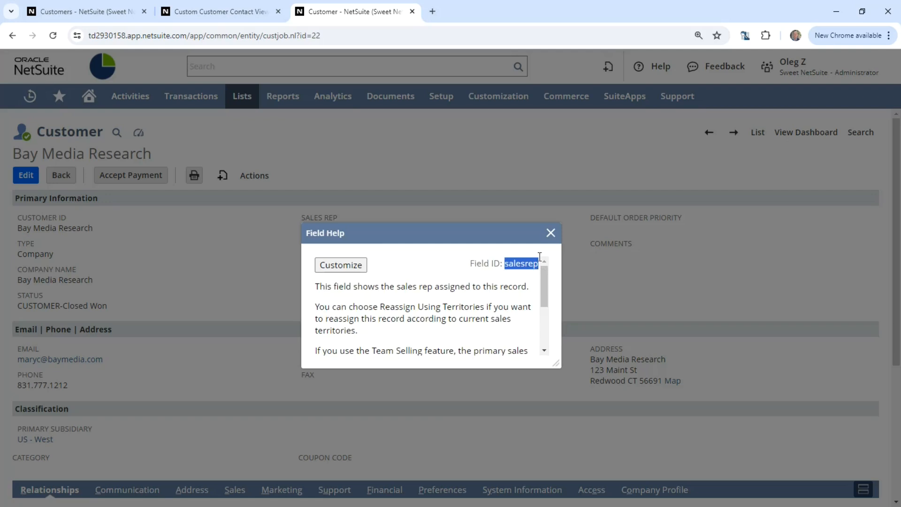
{"action": "left_click", "coordinate": [551, 232]}
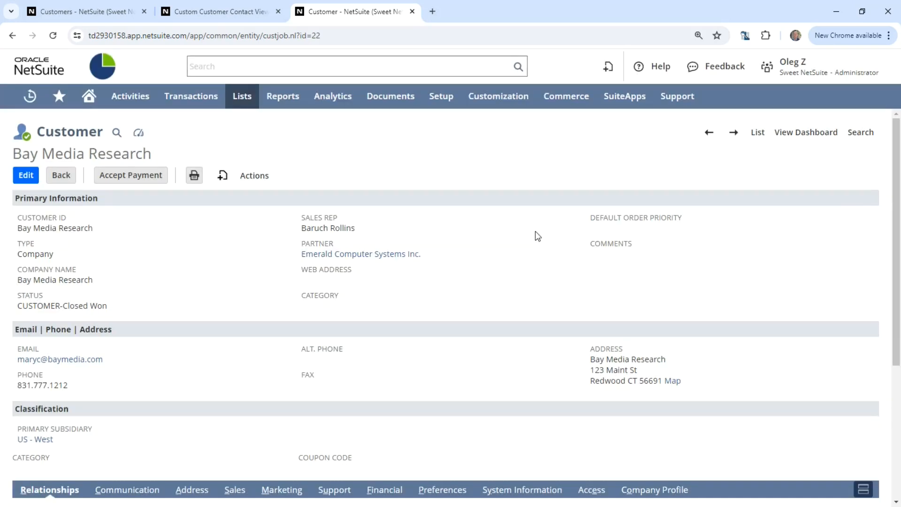
{"action": "left_click", "coordinate": [313, 218]}
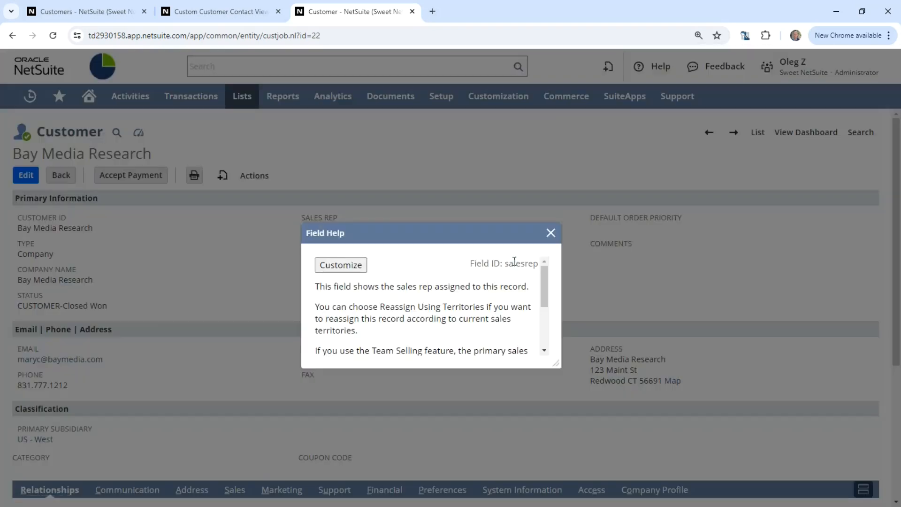
{"action": "left_click_drag", "start_coordinate": [504, 265], "coordinate": [539, 262]}
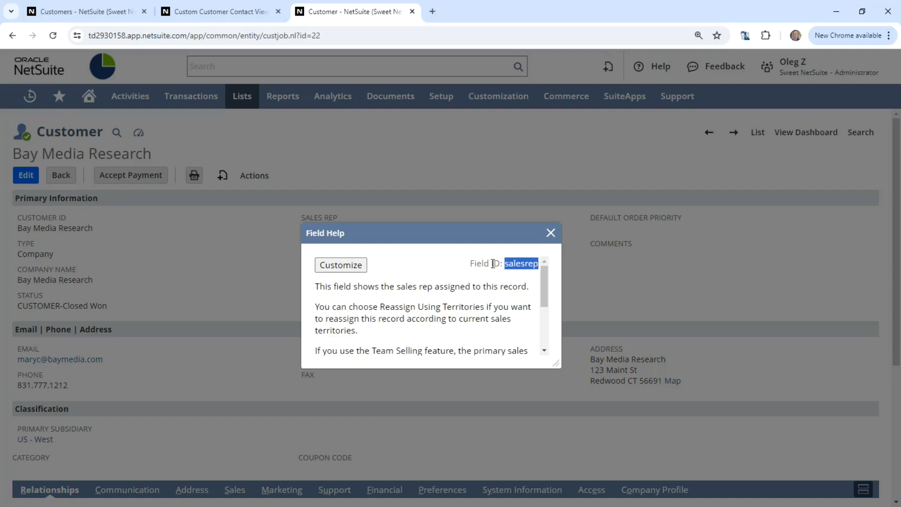
{"action": "left_click", "coordinate": [550, 233]}
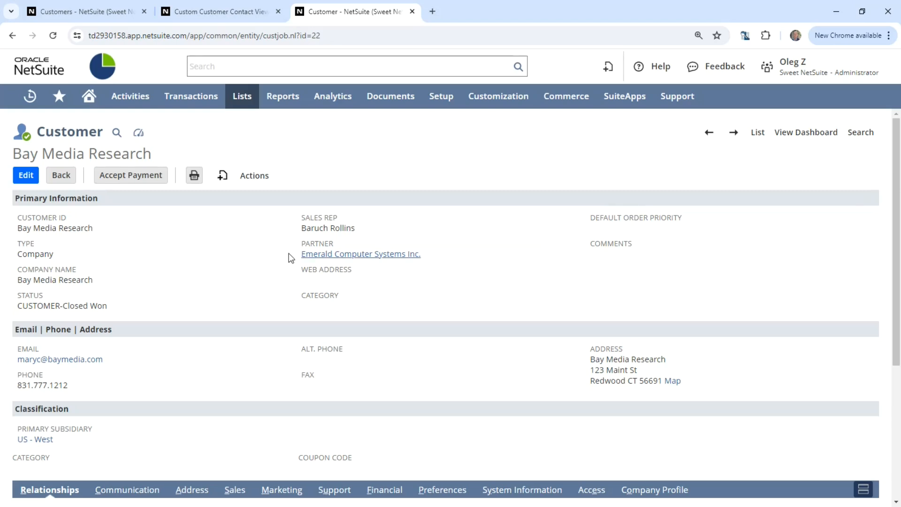